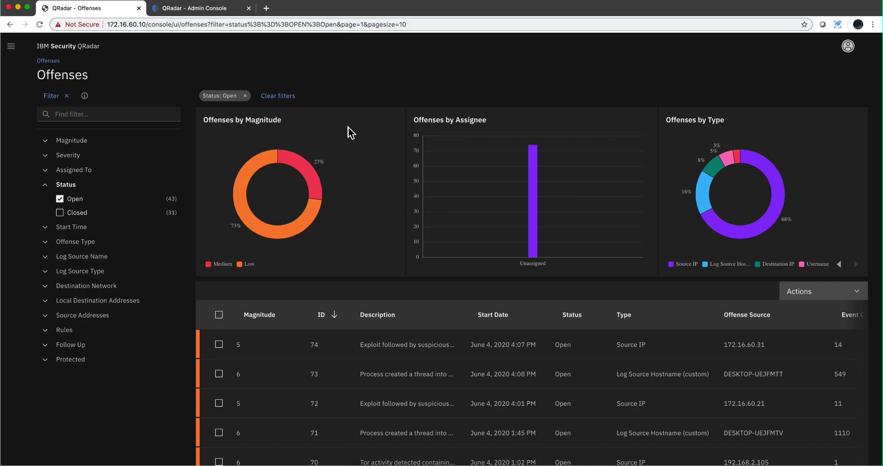
Step: Copy the offense source IP 172.16.60.21 from offense 72 and open the Search page
{"action": "mouse_move", "coordinate": [279, 169]}
{"action": "left_click", "coordinate": [11, 48]}
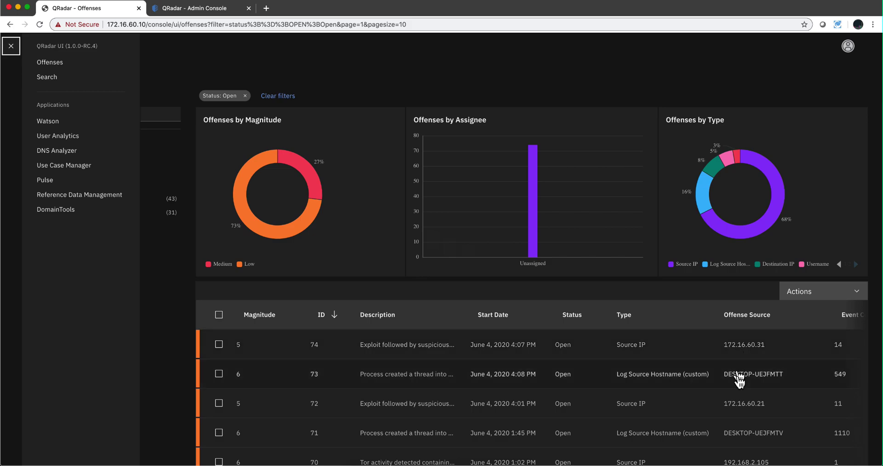
{"action": "right_click", "coordinate": [741, 405]}
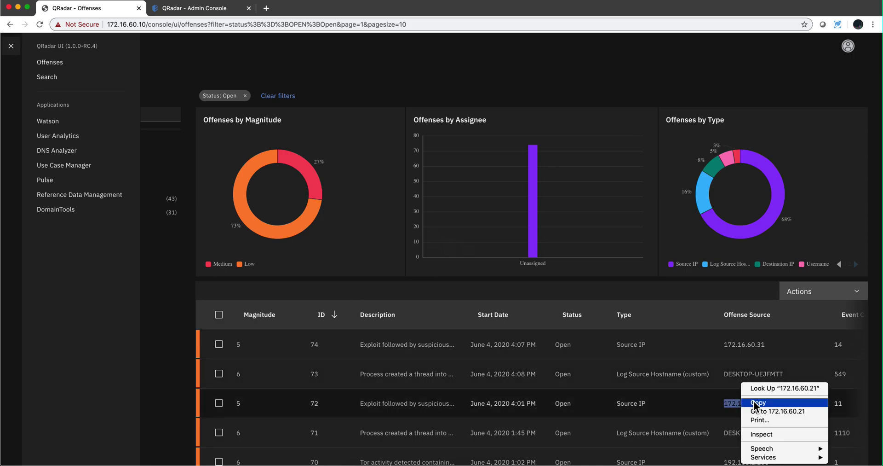
{"action": "left_click", "coordinate": [754, 399]}
{"action": "left_click", "coordinate": [47, 79]}
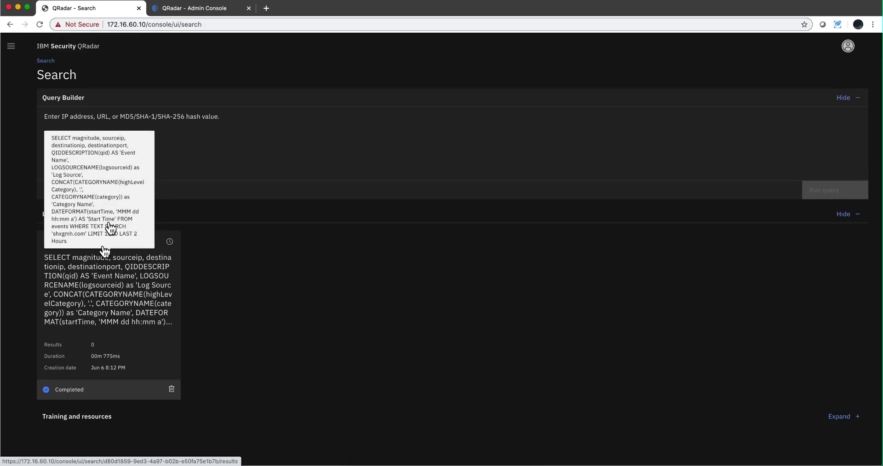
Step: Paste the copied IP into the query builder and generate a Source IP = '172.16.60.21' query
{"action": "left_click", "coordinate": [148, 122]}
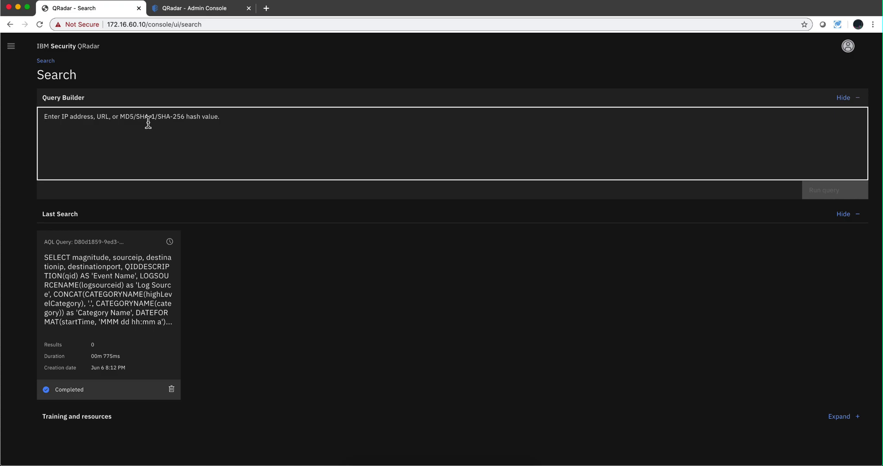
{"action": "key", "text": "super+v"}
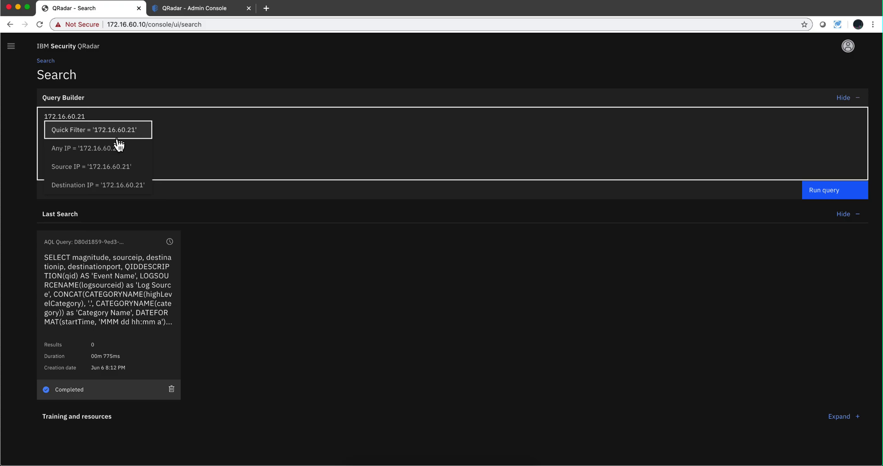
{"action": "left_click", "coordinate": [110, 169]}
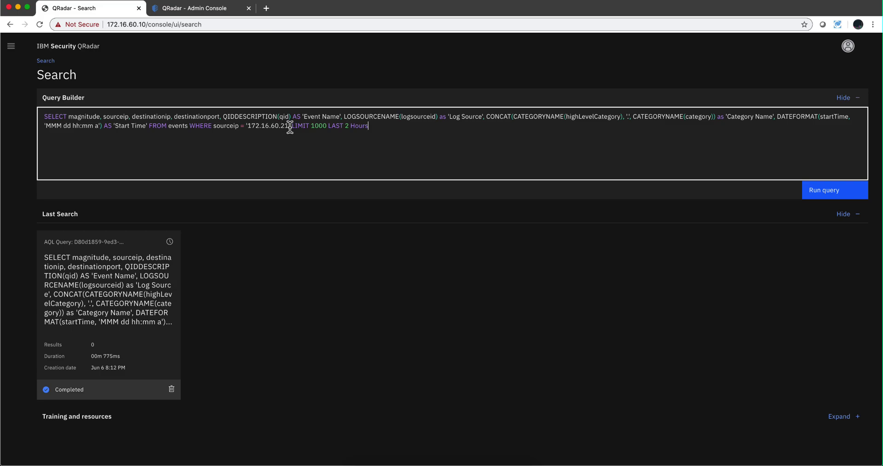
Step: Remove the magnitude field from the query's SELECT list
{"action": "left_click", "coordinate": [103, 114]}
{"action": "key", "text": "BackSpace"}
{"action": "key", "text": "BackSpace"}
{"action": "key", "text": "BackSpace"}
{"action": "key", "text": "BackSpace"}
{"action": "key", "text": "BackSpace"}
{"action": "key", "text": "BackSpace"}
{"action": "key", "text": "BackSpace"}
{"action": "key", "text": "BackSpace"}
{"action": "key", "text": "BackSpace"}
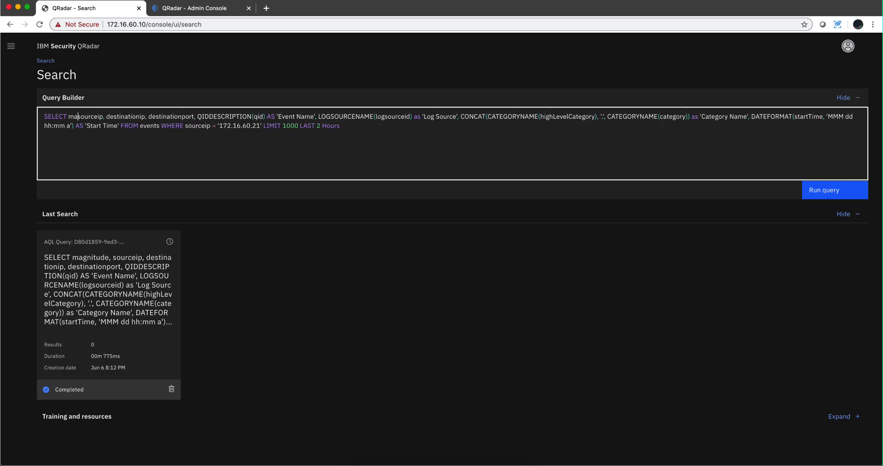
{"action": "key", "text": "BackSpace"}
{"action": "key", "text": "BackSpace"}
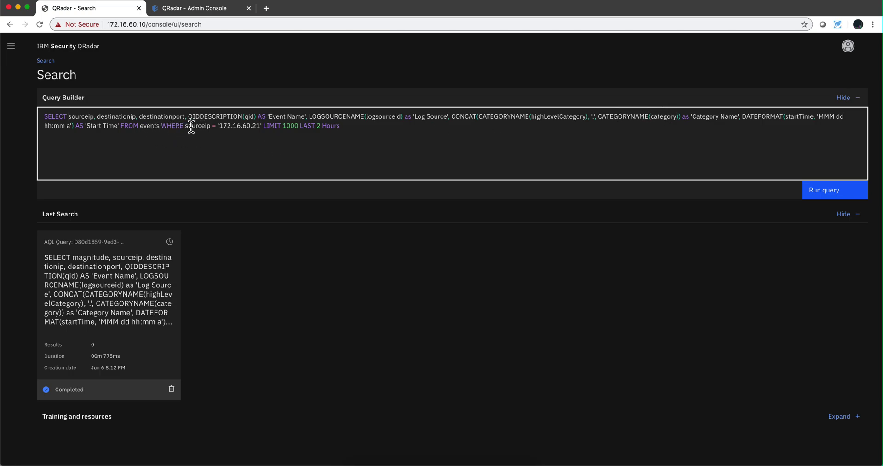
Step: Set the query's time range to LAST 6 Hours and run it
{"action": "left_click_drag", "start_coordinate": [186, 125], "coordinate": [216, 124]}
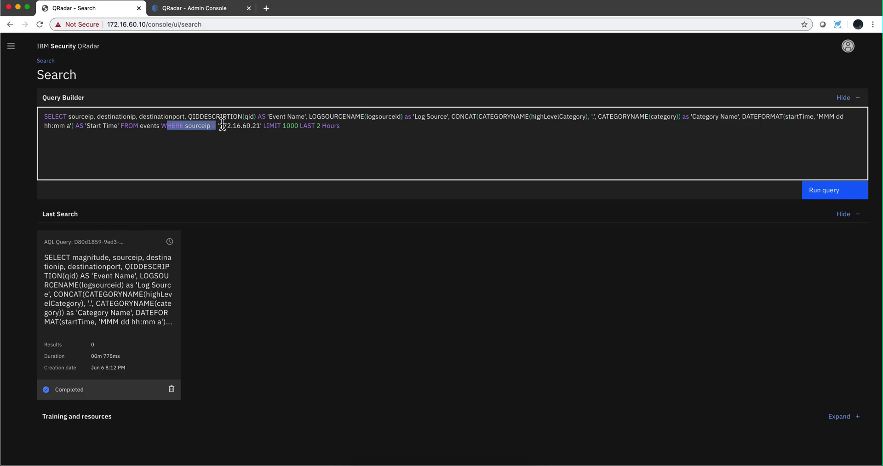
{"action": "left_click", "coordinate": [312, 134]}
{"action": "key", "text": "BackSpace"}
{"action": "left_click", "coordinate": [830, 197]}
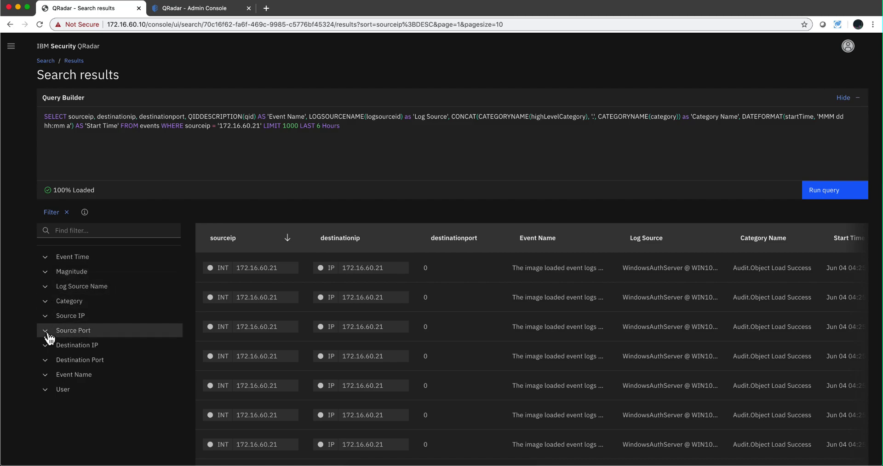
Step: Filter the search results by the event name Windows Update Successfully Installed
{"action": "left_click", "coordinate": [49, 375]}
{"action": "scroll", "coordinate": [82, 343], "scroll_direction": "down", "scroll_amount": 2}
{"action": "scroll", "coordinate": [80, 343], "scroll_direction": "down", "scroll_amount": 1}
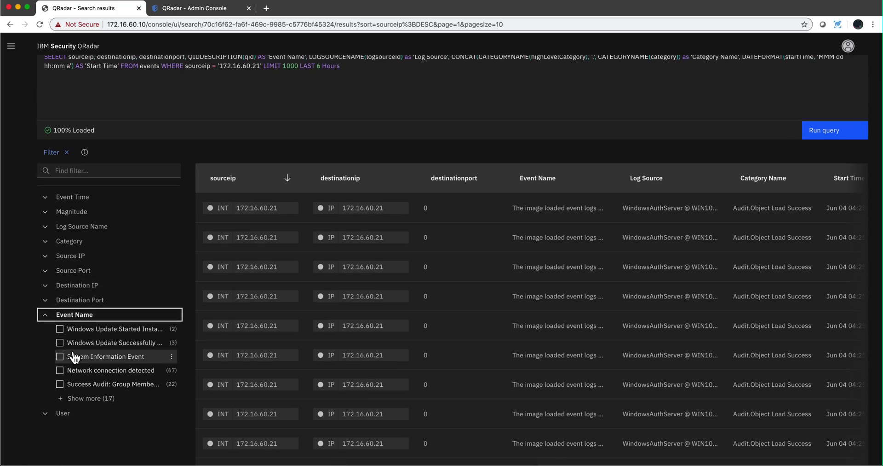
{"action": "left_click", "coordinate": [60, 343]}
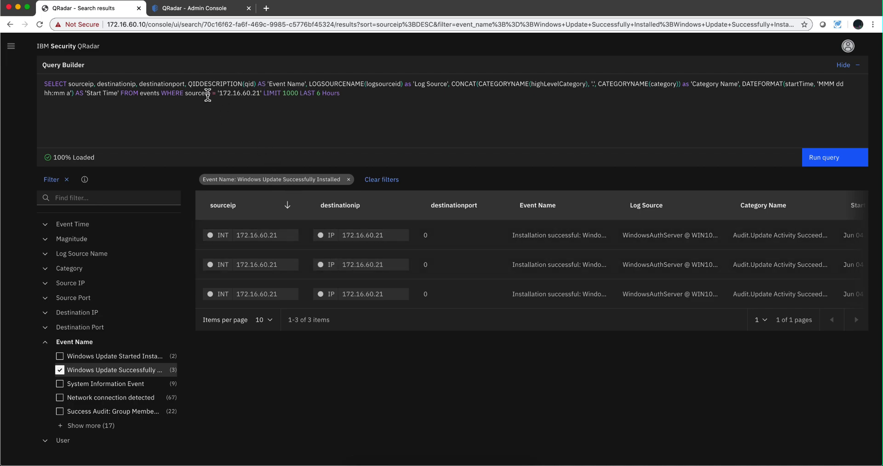
Step: Start a new search and generate a URL query for 'shxgmh.com' in the query builder
{"action": "left_click", "coordinate": [11, 45]}
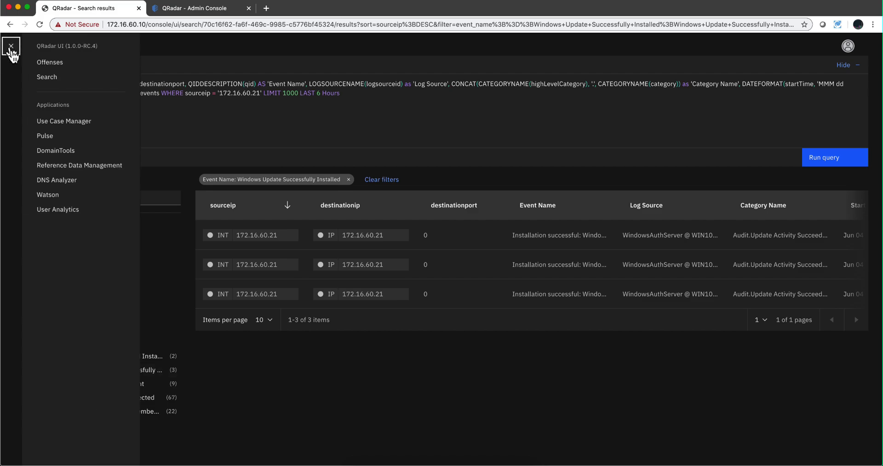
{"action": "left_click", "coordinate": [45, 77]}
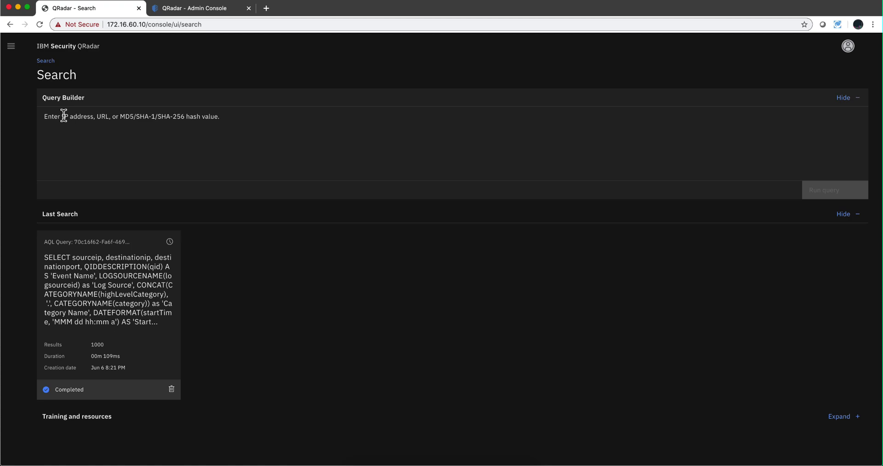
{"action": "left_click", "coordinate": [63, 115]}
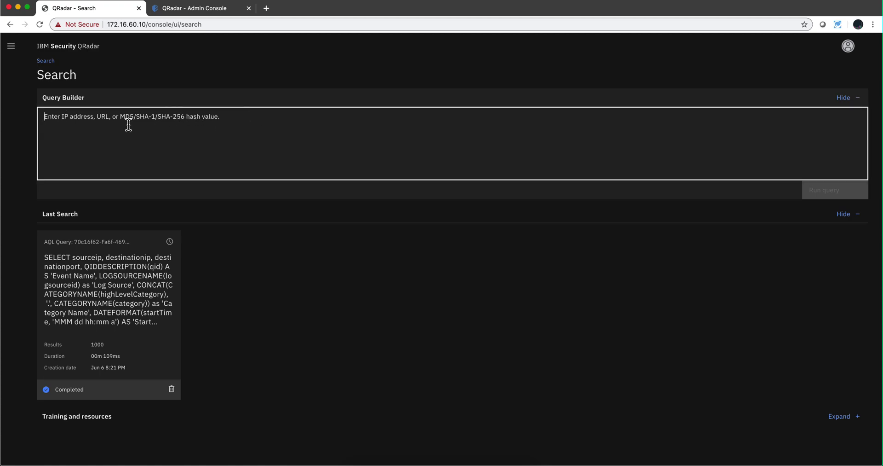
{"action": "key", "text": "super+v"}
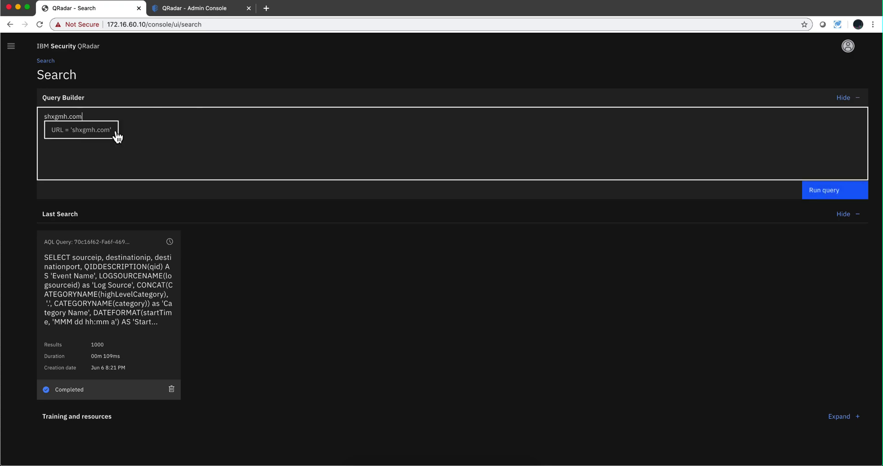
{"action": "left_click", "coordinate": [97, 136]}
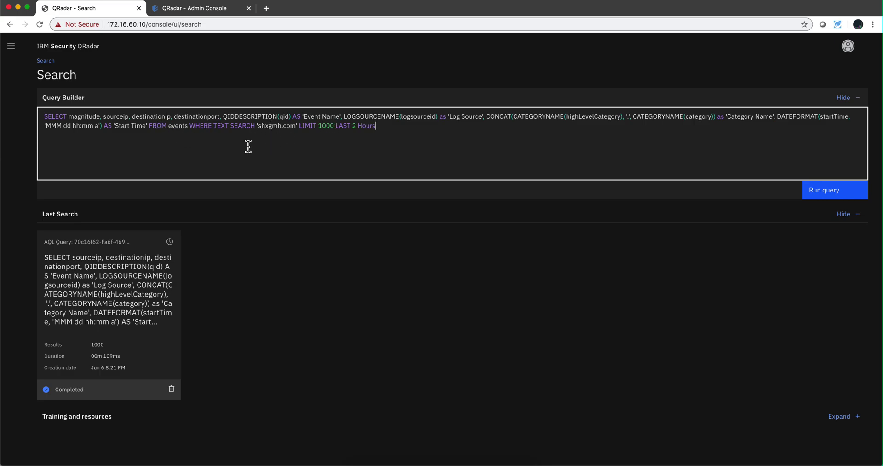
Step: Open the Pulse application and switch from the Offense overview dashboard to Summary view
{"action": "left_click", "coordinate": [11, 47]}
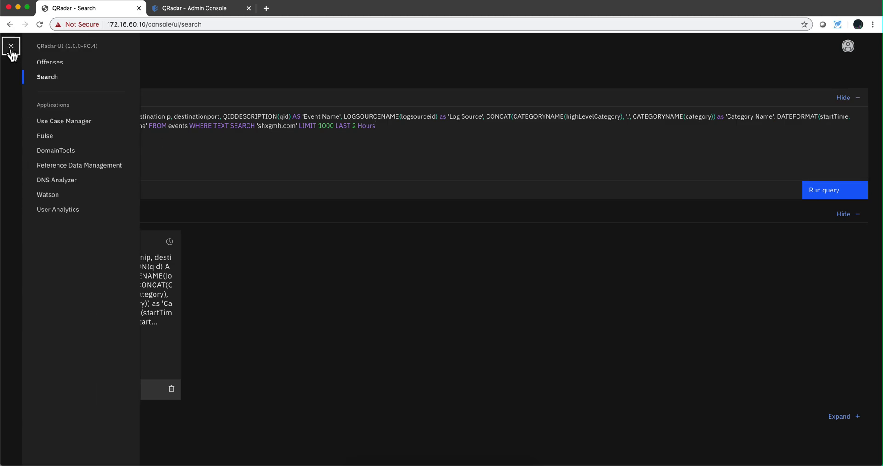
{"action": "left_click", "coordinate": [45, 136]}
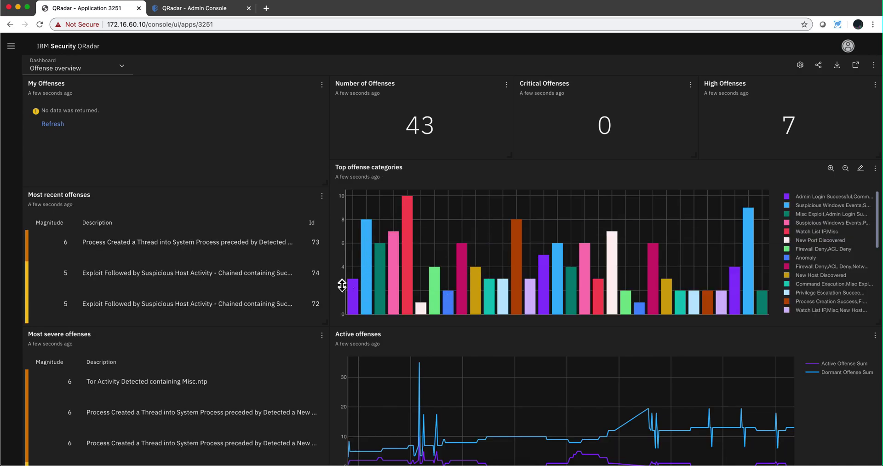
{"action": "left_click", "coordinate": [55, 73]}
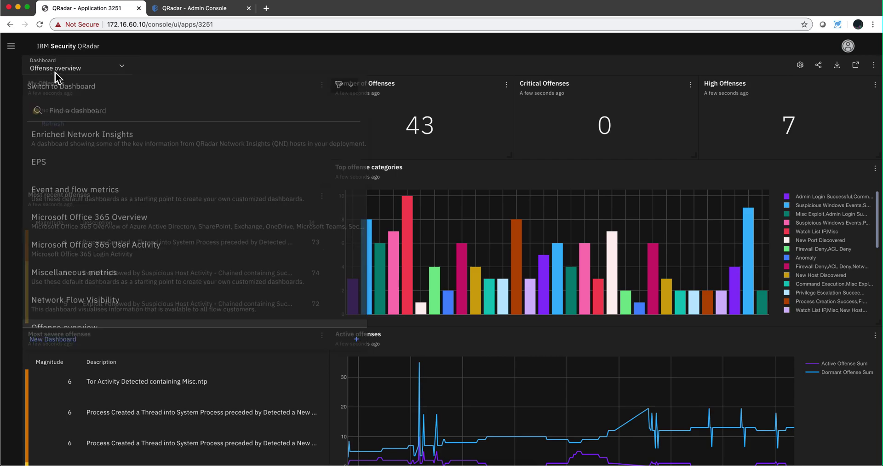
{"action": "scroll", "coordinate": [68, 230], "scroll_direction": "down", "scroll_amount": 3}
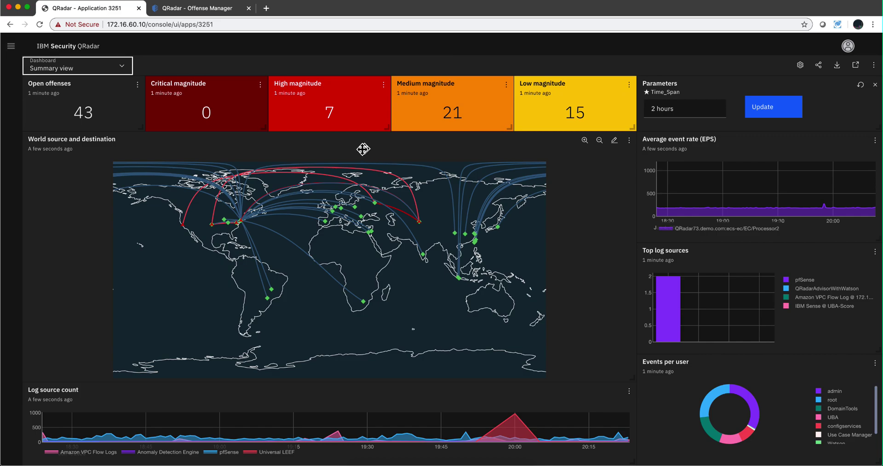
Step: View the offense list in the classic Offense Manager and return to the new interface's Offenses page
{"action": "left_click", "coordinate": [217, 12]}
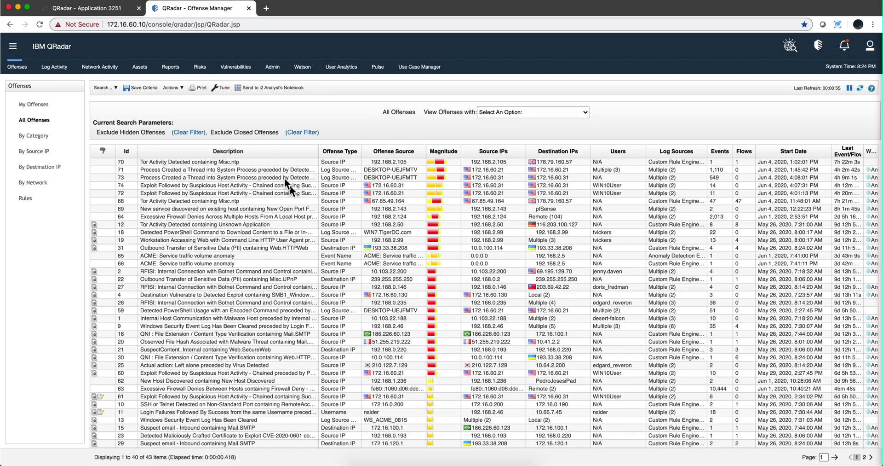
{"action": "left_click", "coordinate": [81, 7]}
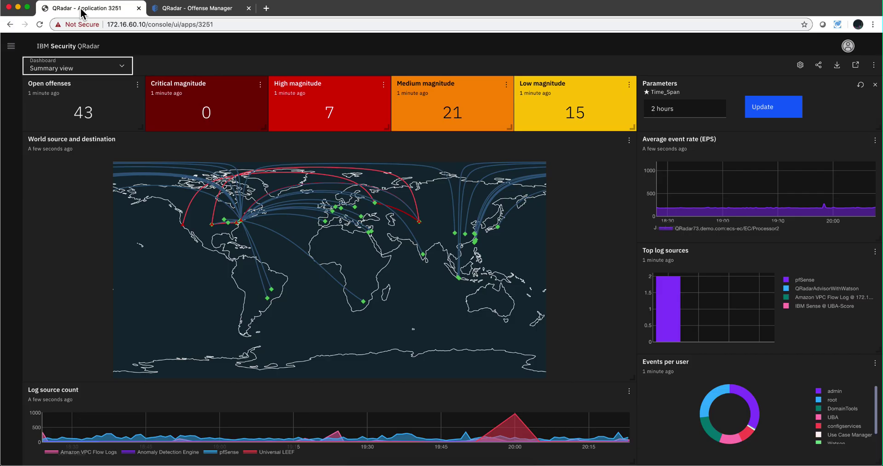
{"action": "left_click", "coordinate": [13, 51]}
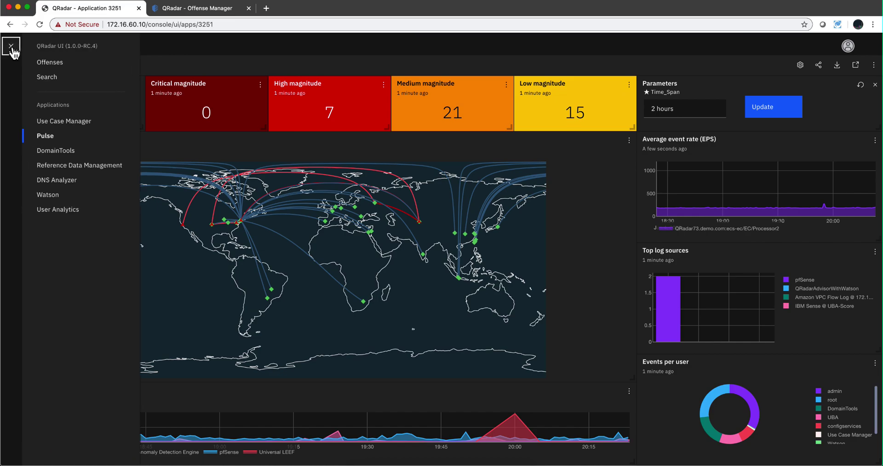
{"action": "left_click", "coordinate": [45, 67]}
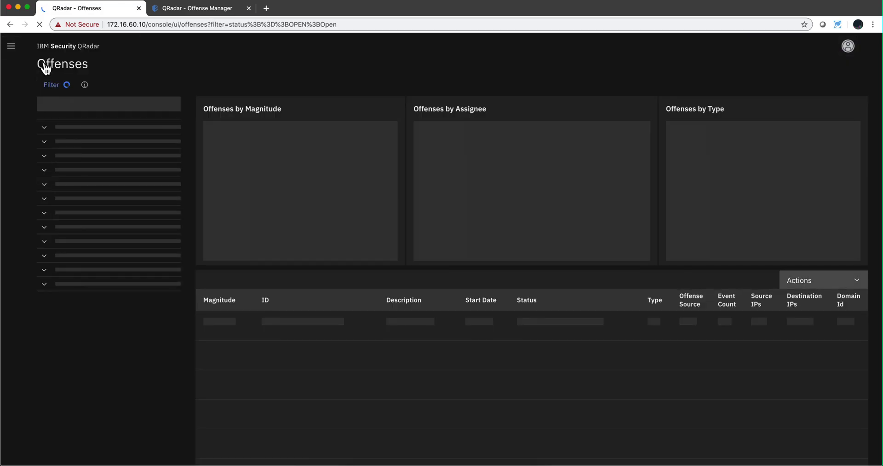